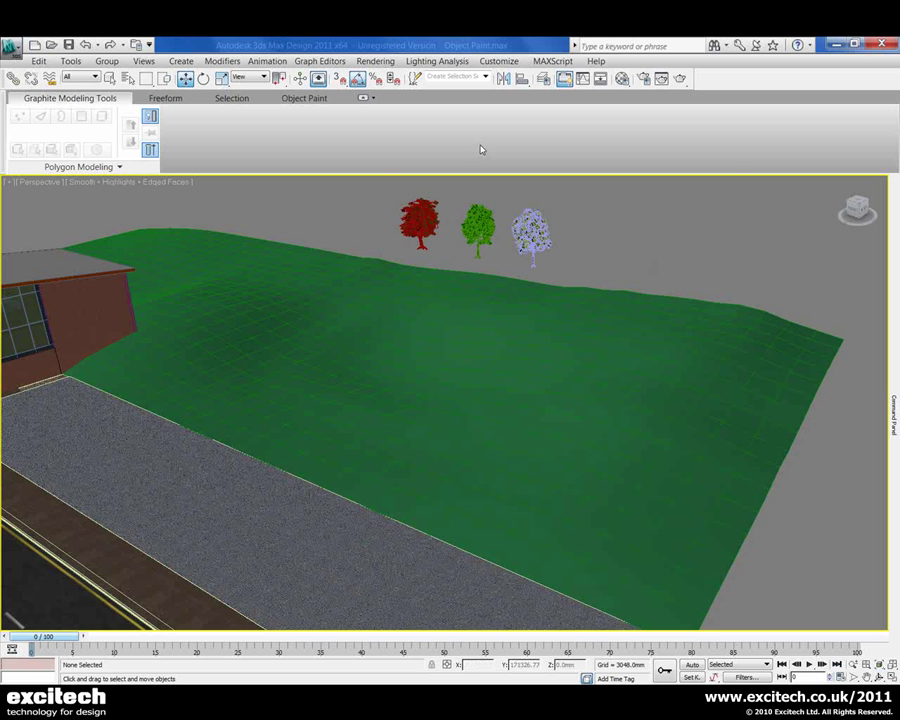
Add TreeV13, TreeV16 and TreesV02 to the Object Paint objects list, then move the list aside
click(304, 98)
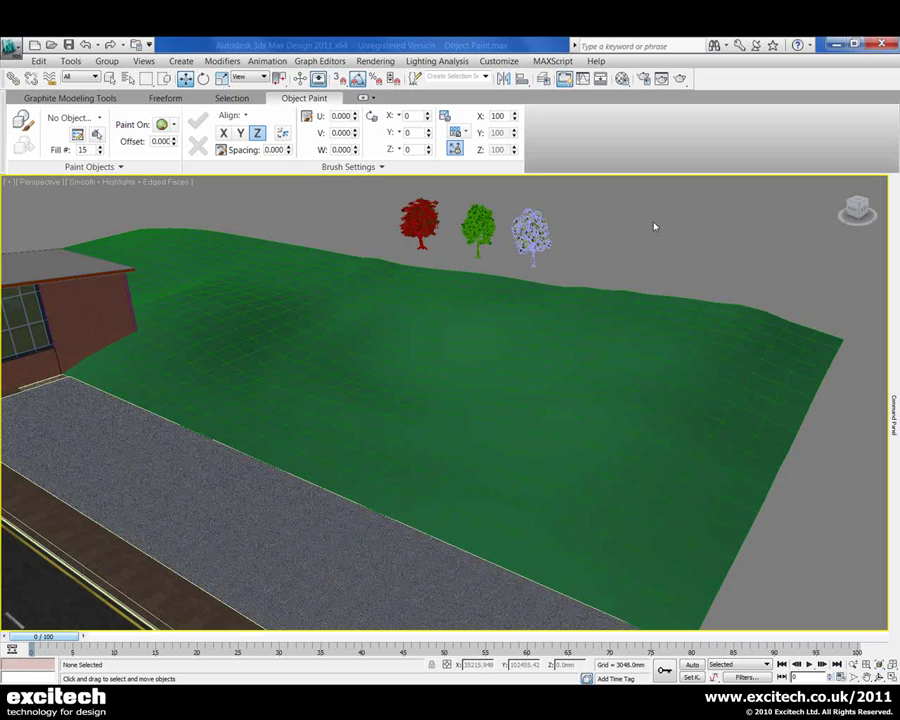
click(97, 133)
click(77, 133)
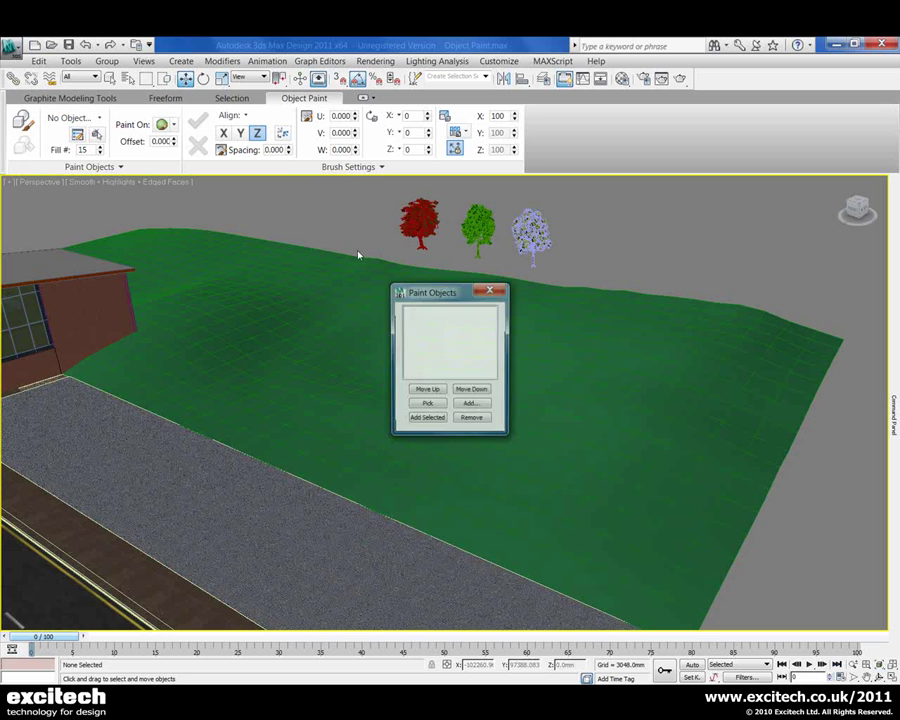
drag(591, 193, 394, 236)
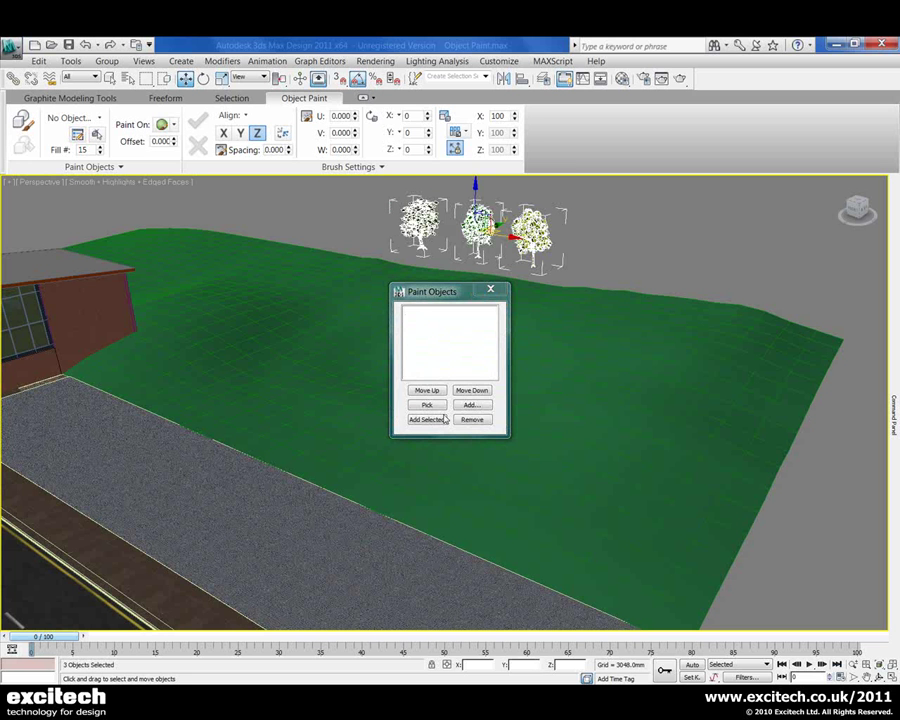
click(427, 420)
mouse_move(442, 296)
mouse_down()
mouse_move(659, 266)
mouse_move(809, 151)
mouse_up()
click(625, 250)
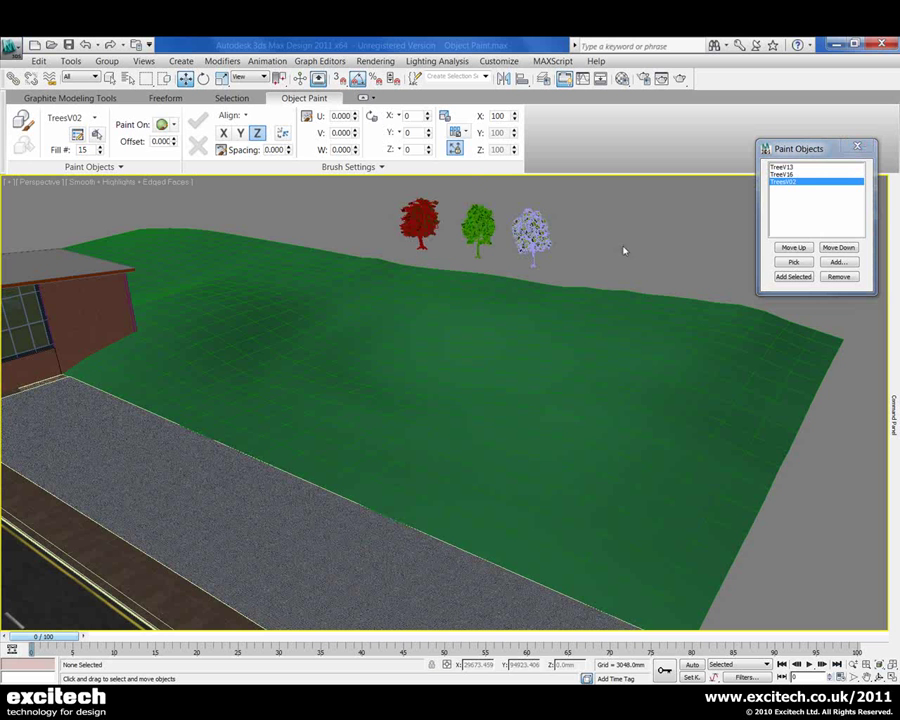
Set Object Paint to paint on the selected grass terrain using all listed trees randomly
click(312, 313)
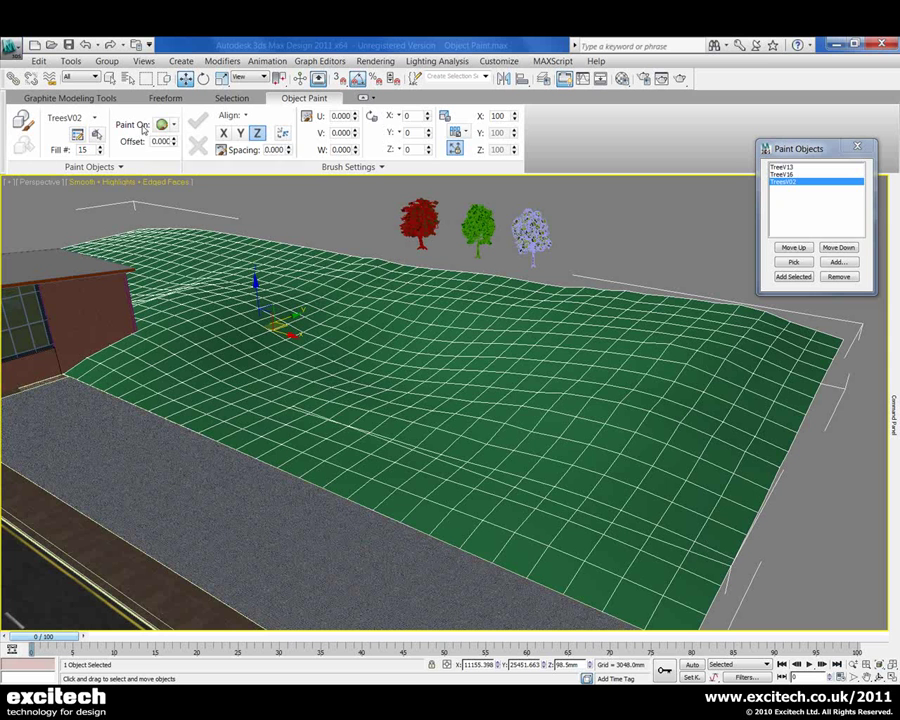
click(171, 125)
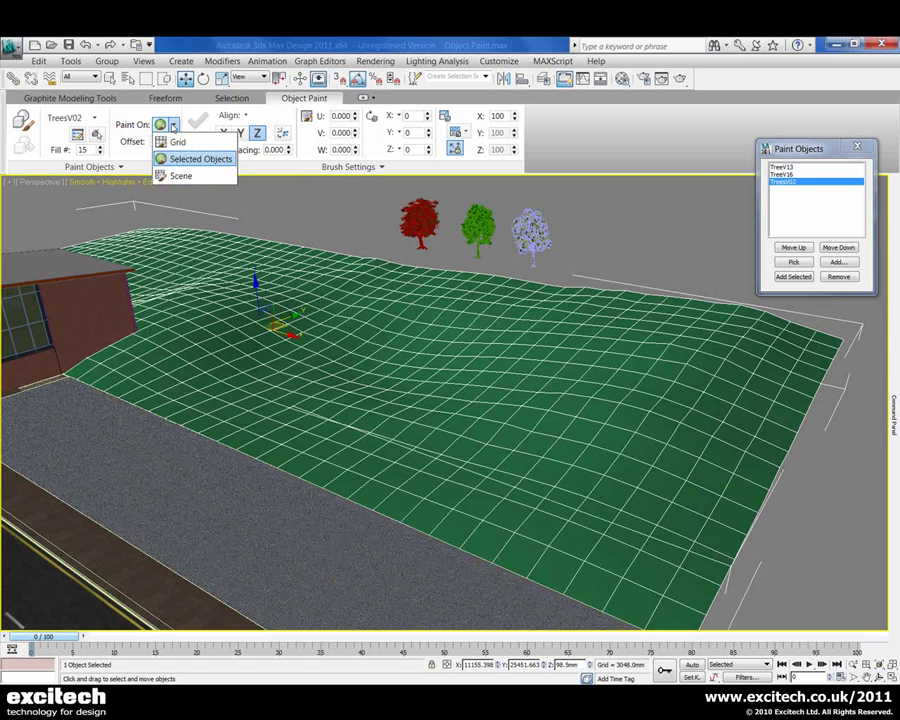
click(197, 160)
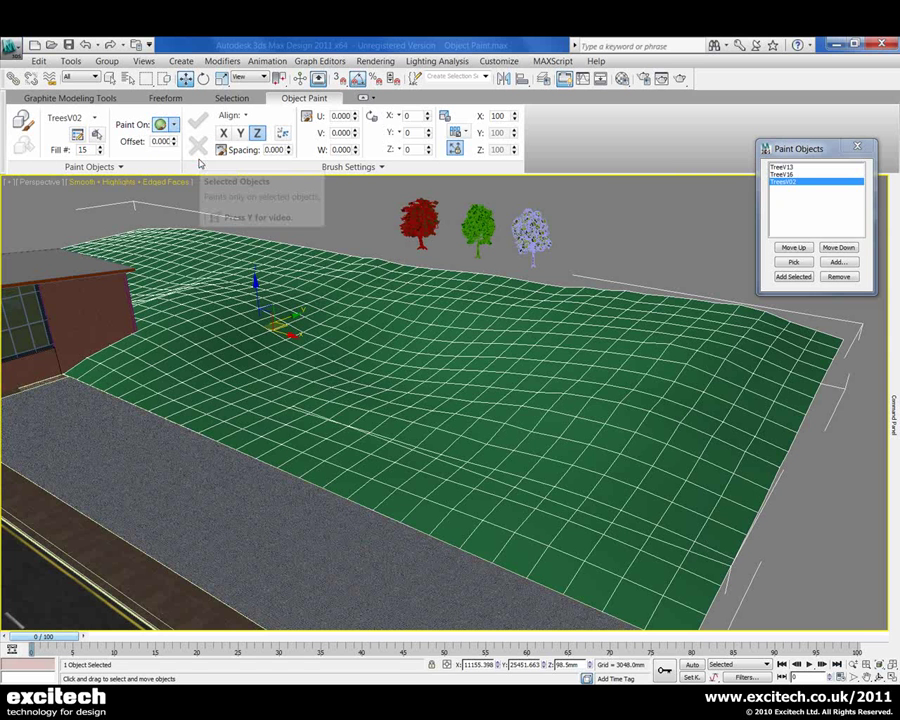
click(93, 119)
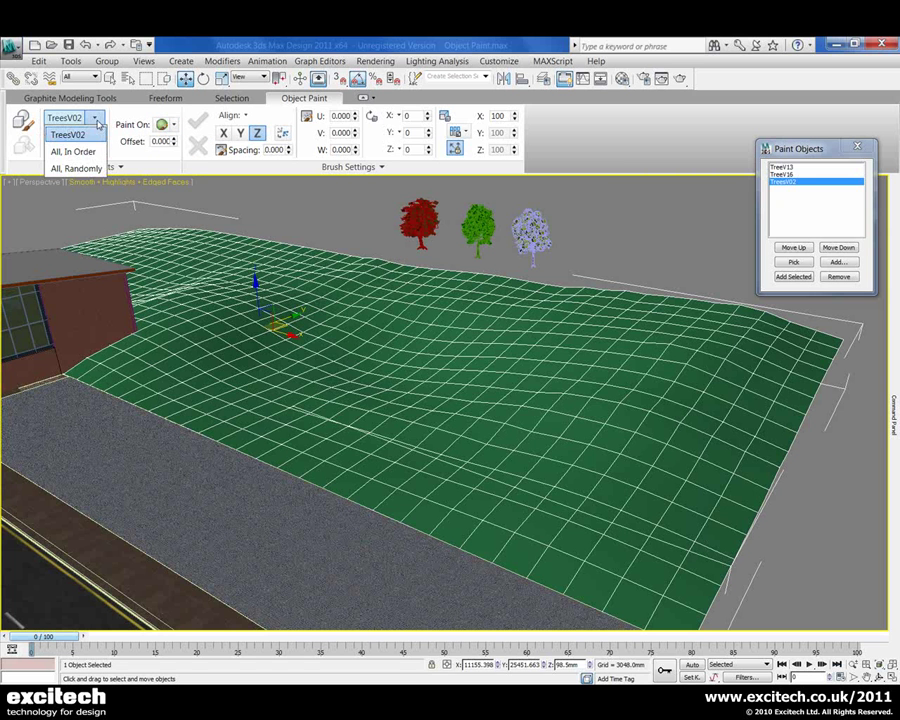
click(77, 169)
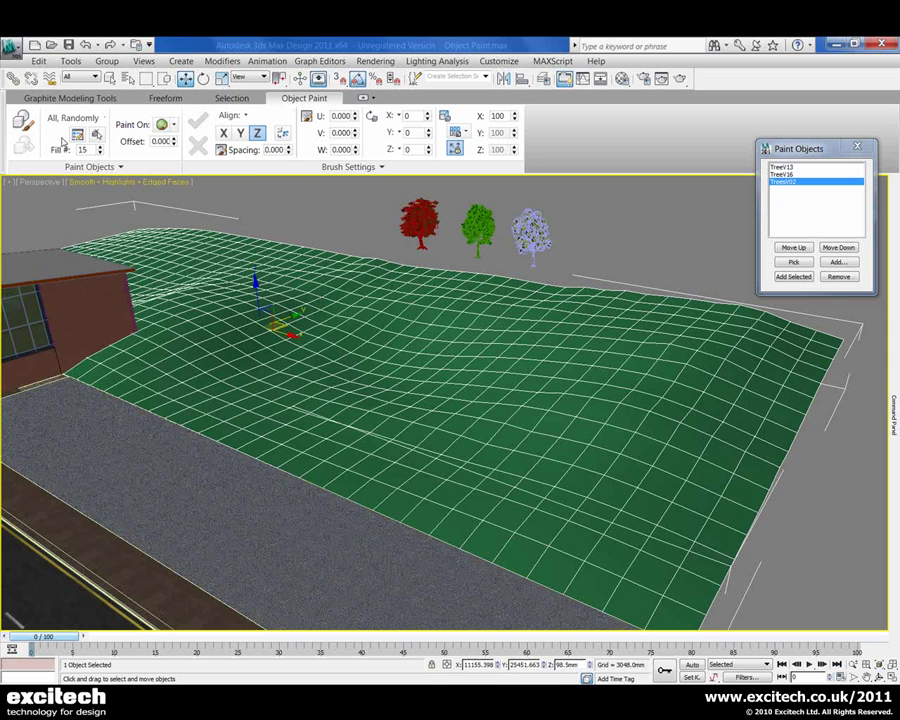
Paint a row of mixed trees along the terrain's far edge
click(22, 119)
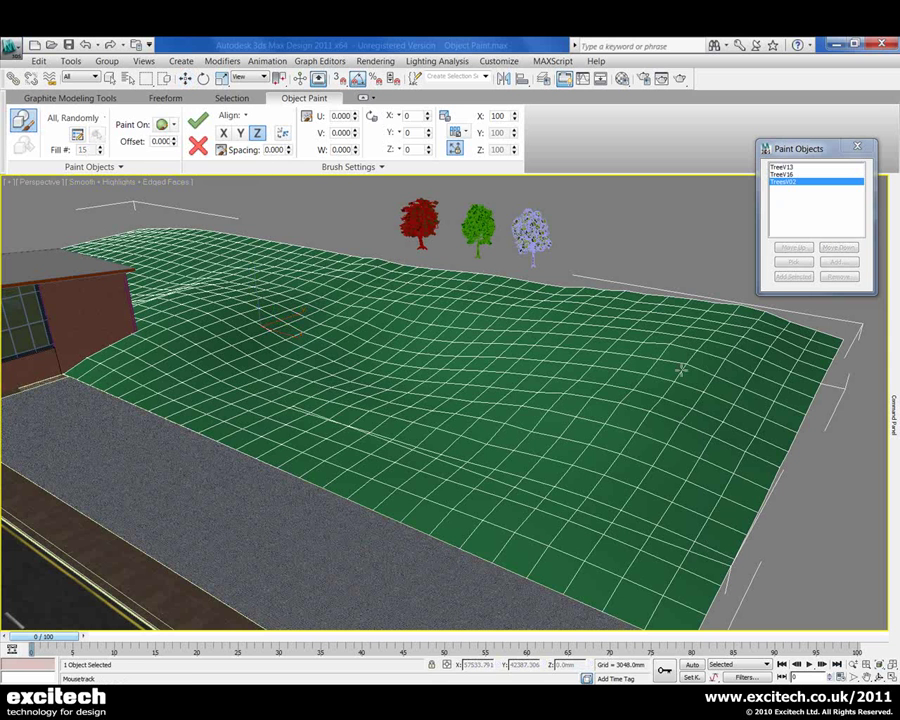
mouse_move(790, 335)
mouse_down()
mouse_move(635, 341)
mouse_move(323, 283)
mouse_move(238, 250)
mouse_move(262, 250)
mouse_move(202, 254)
mouse_move(165, 235)
mouse_up()
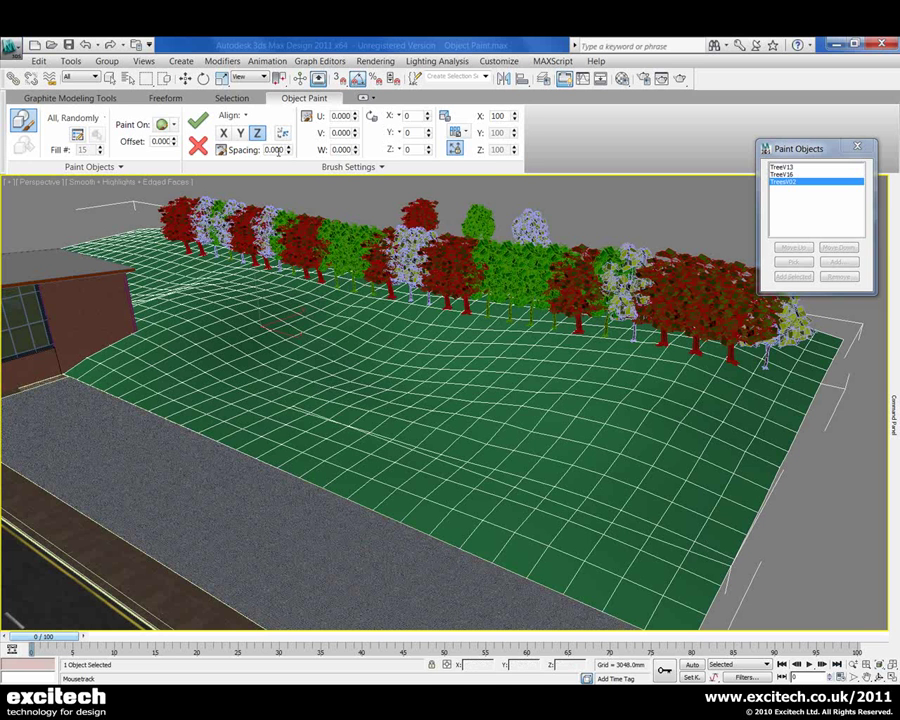
click(272, 150)
Increase the painted-tree spacing to 6.106
text(20)
key(Return)
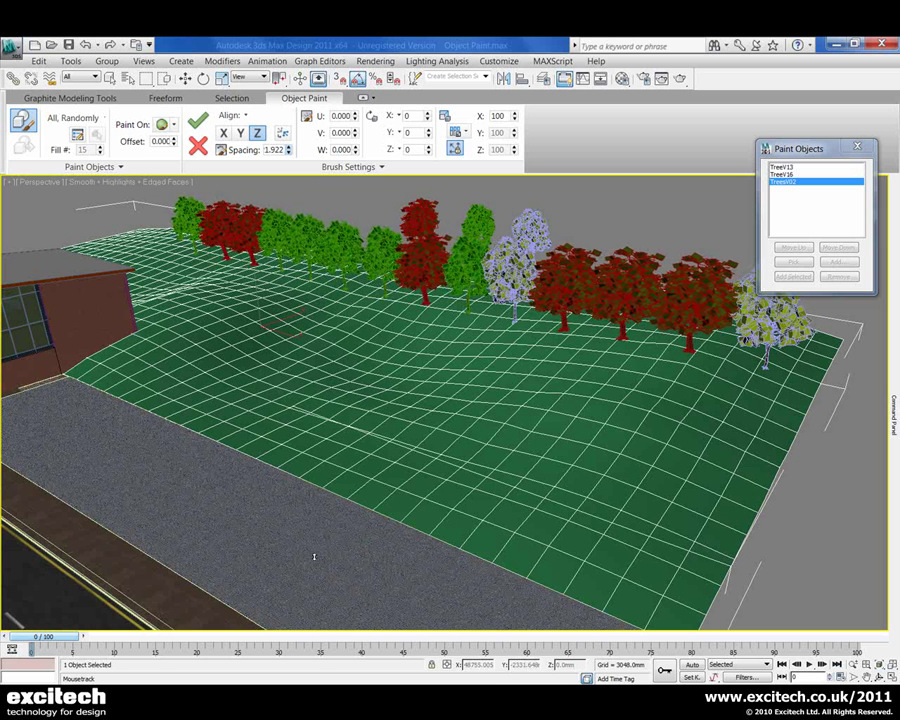
drag(281, 424, 276, 255)
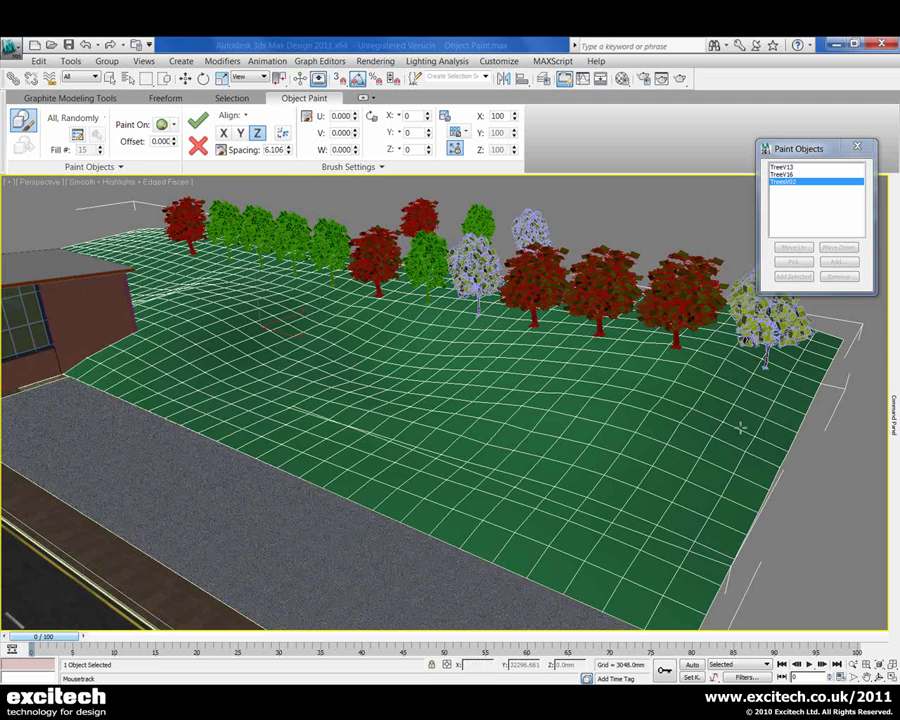
Paint two more rows of trees across the terrain and review the planted plot
mouse_move(755, 433)
mouse_down()
mouse_move(600, 388)
mouse_move(386, 351)
mouse_move(282, 316)
mouse_move(250, 250)
mouse_move(170, 255)
mouse_up()
mouse_move(699, 536)
mouse_down()
mouse_move(688, 505)
mouse_move(312, 408)
mouse_move(158, 265)
mouse_up()
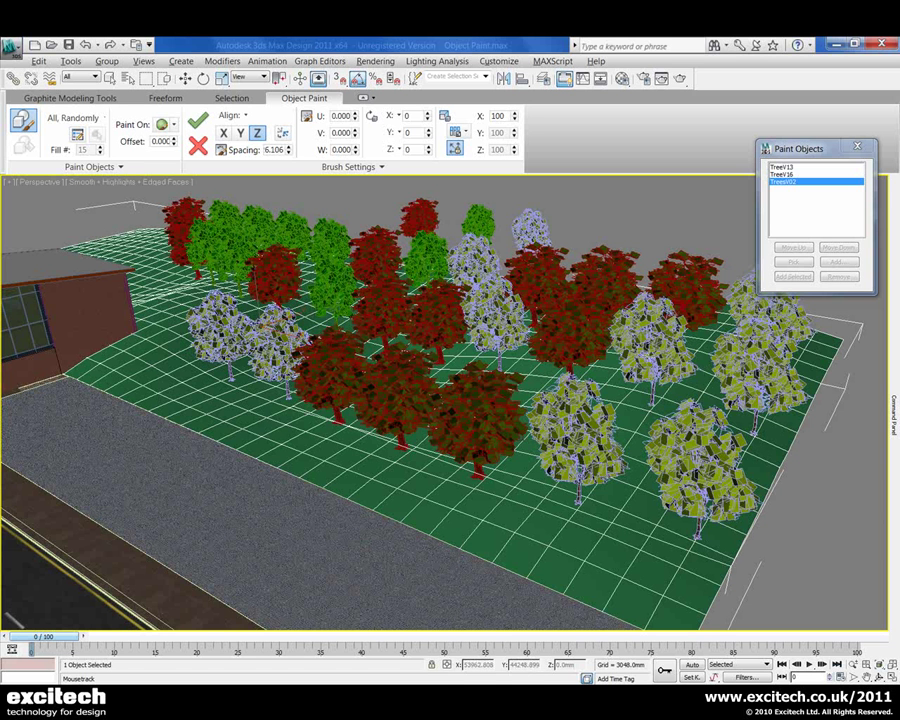
mouse_move(612, 362)
alt+middle_down()
mouse_move(537, 343)
mouse_move(593, 380)
alt+middle_up()
scroll(445, 400, down, 3)
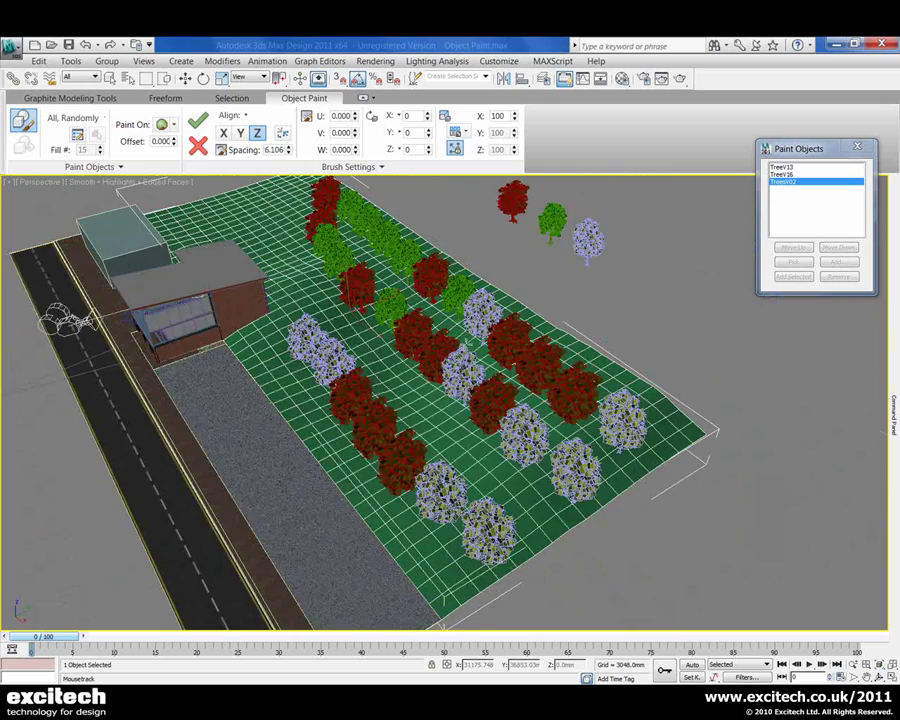
alt+middle_drag(466, 332, 476, 342)
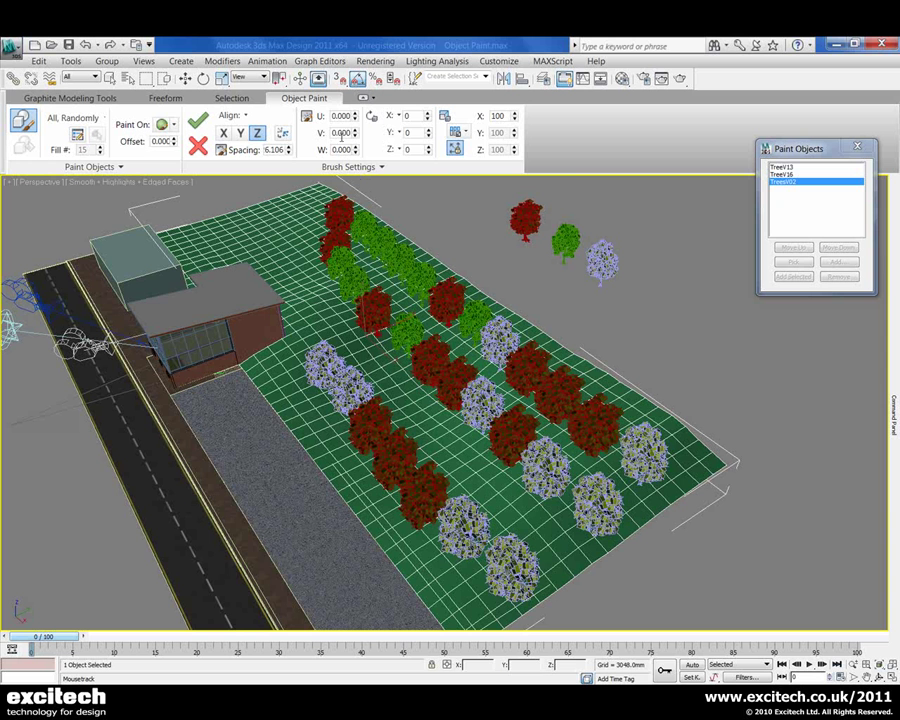
Set brush scatter to U -20.5 and V -4.50, and widen tree spacing to 9.932
double_click(345, 117)
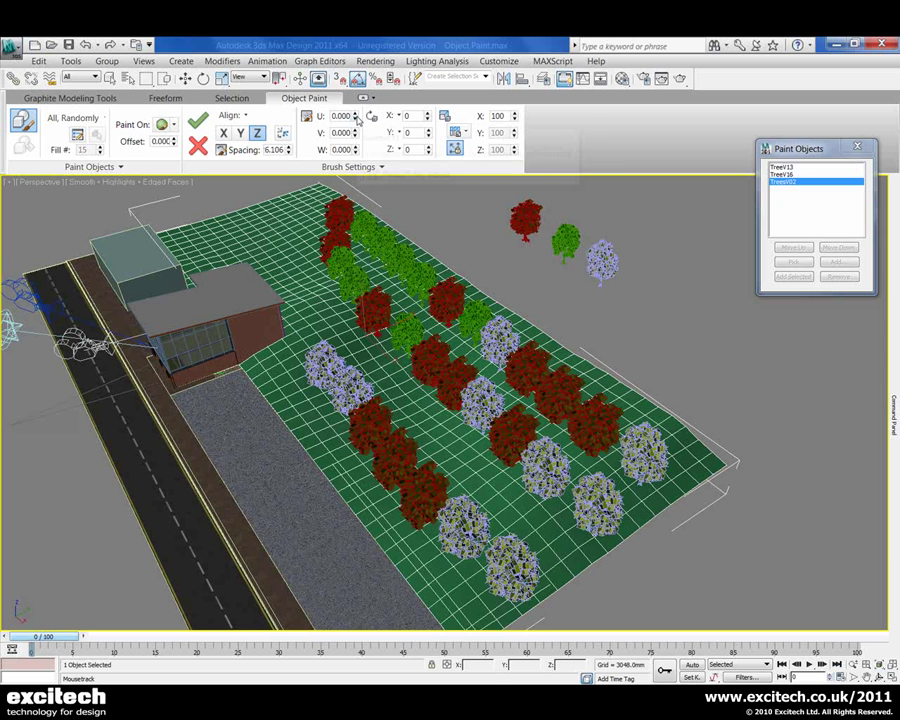
text(0.9)
key(Return)
mouse_move(355, 116)
mouse_down()
mouse_move(350, 10)
mouse_move(342, 600)
mouse_move(337, 391)
mouse_move(346, 569)
mouse_move(351, 525)
mouse_move(350, 515)
mouse_move(346, 640)
mouse_move(340, 110)
mouse_move(340, 218)
mouse_move(355, 137)
mouse_move(356, 165)
mouse_up()
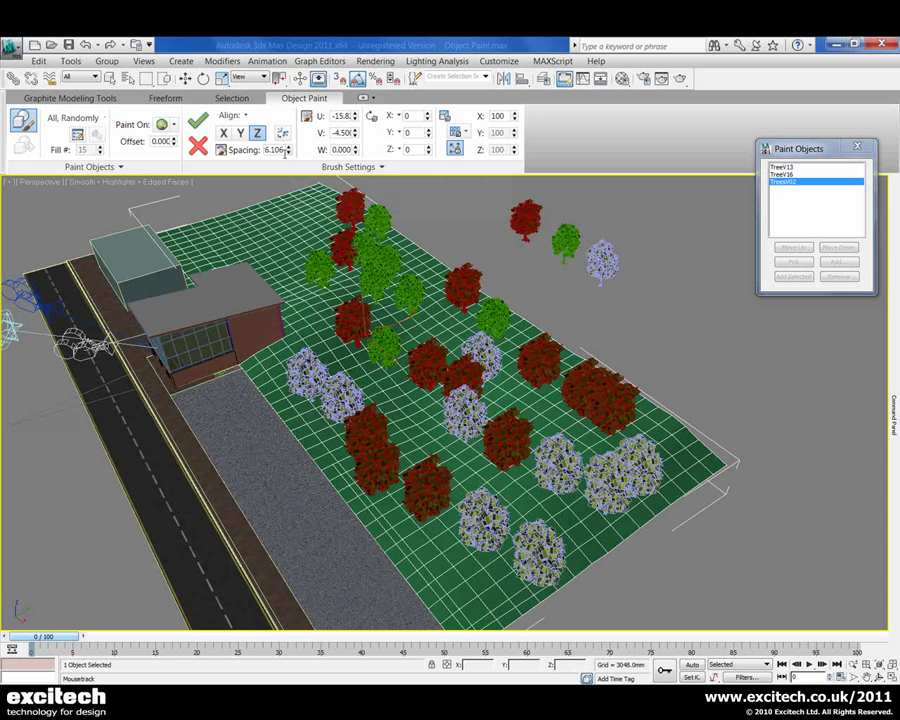
mouse_move(290, 152)
mouse_down()
mouse_move(262, 46)
mouse_move(296, 302)
mouse_move(357, 557)
mouse_move(350, 44)
mouse_move(370, 117)
mouse_move(352, 118)
mouse_move(345, 137)
mouse_up()
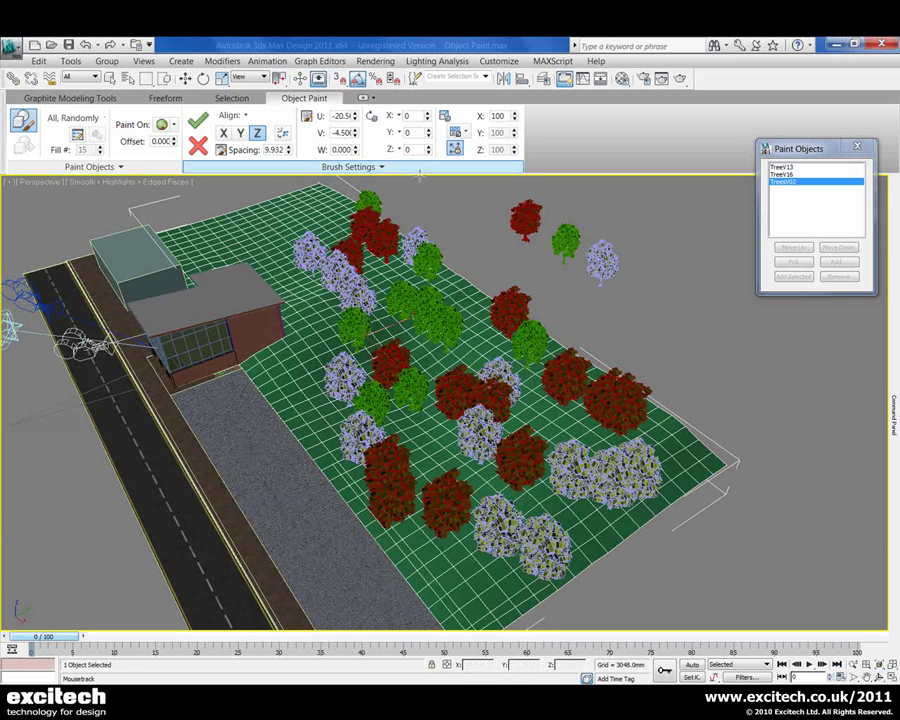
Turn on random Z rotation and random scale distribution for the painted trees
click(397, 149)
click(391, 168)
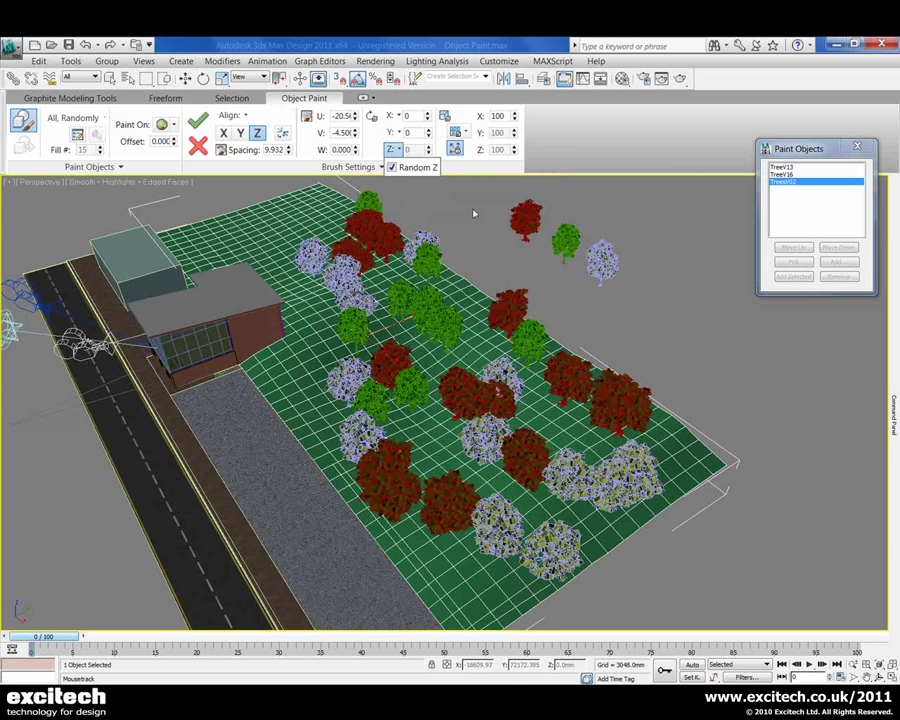
click(460, 133)
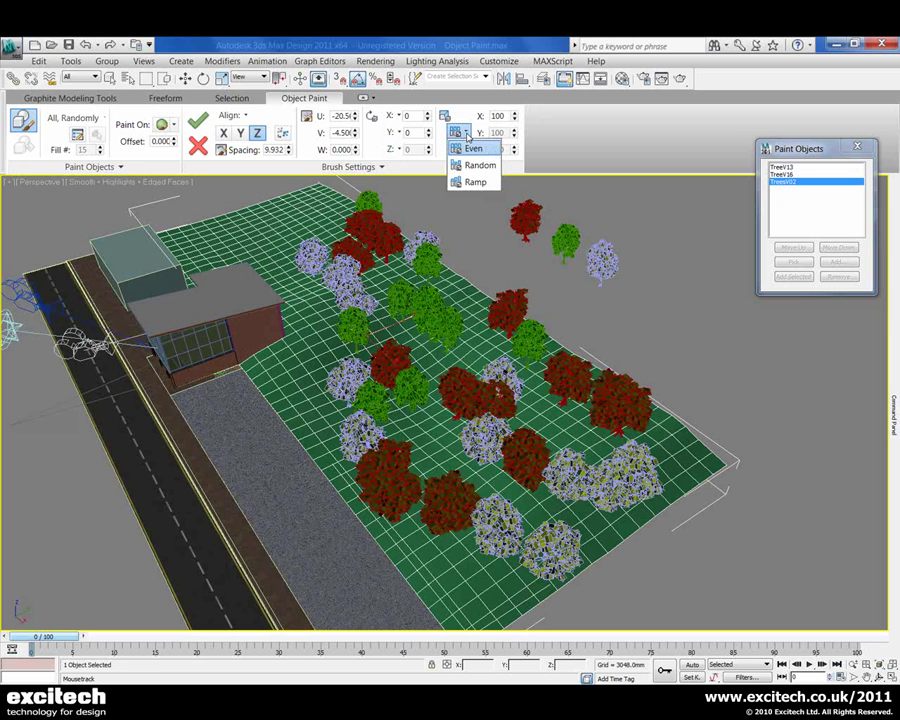
click(478, 165)
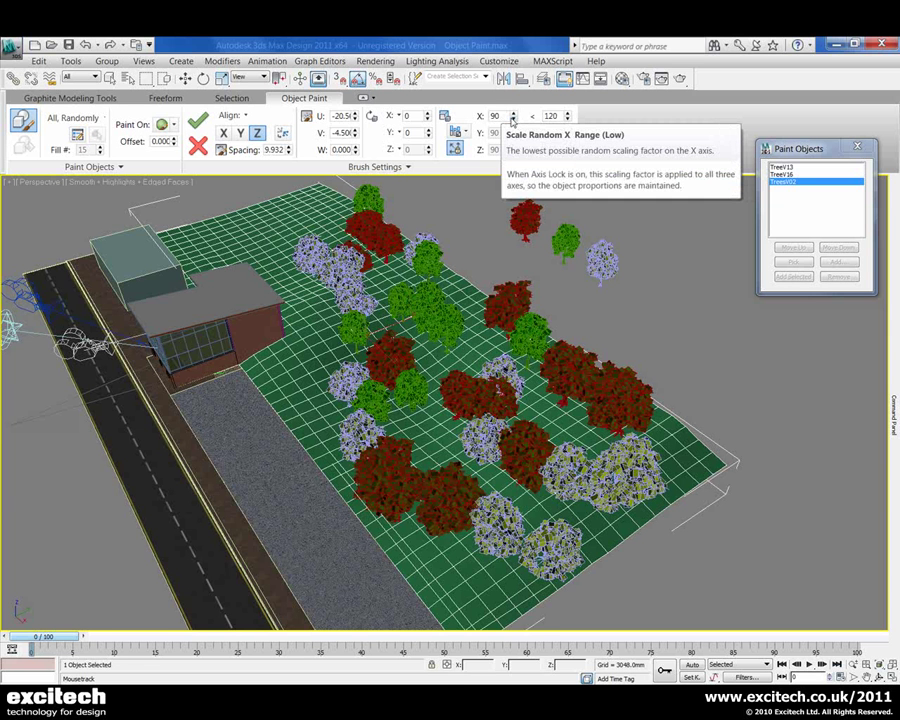
Set the random X/Y/Z scale range to 90–120 and commit the painted trees
double_click(496, 116)
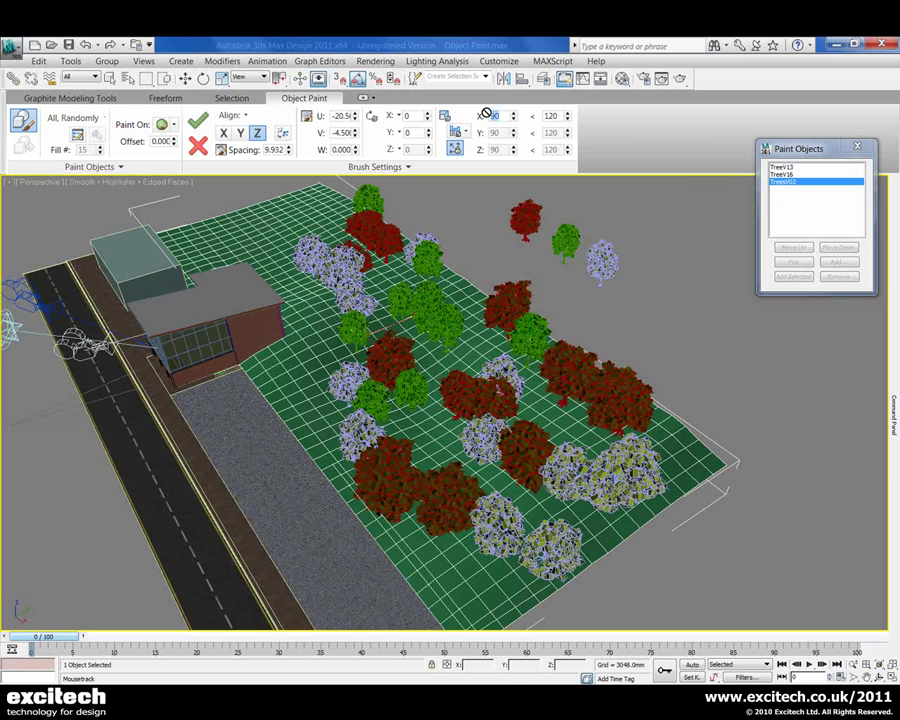
double_click(557, 116)
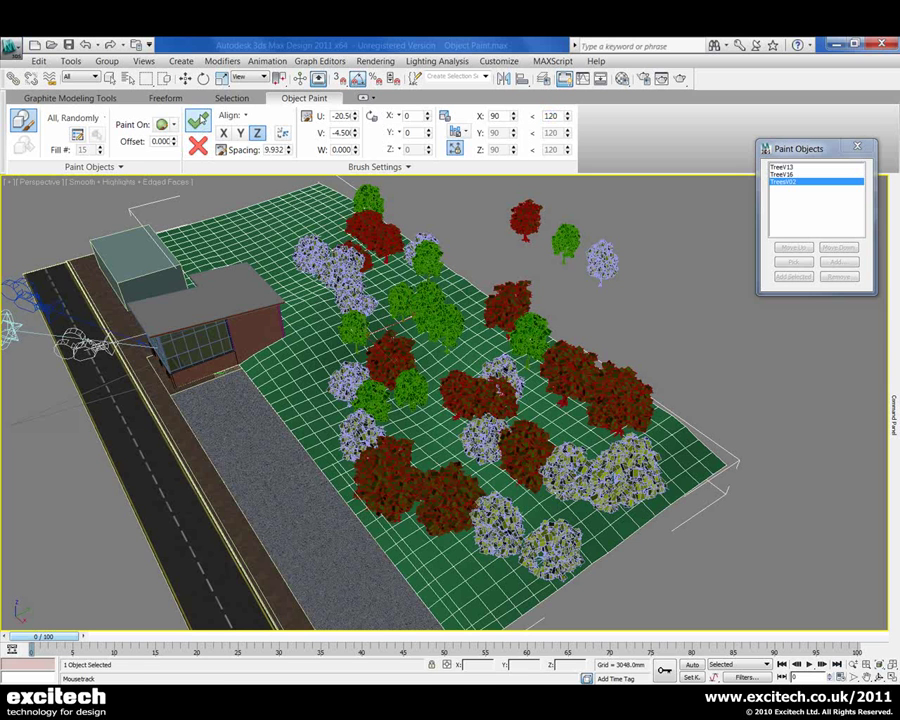
right_click(432, 205)
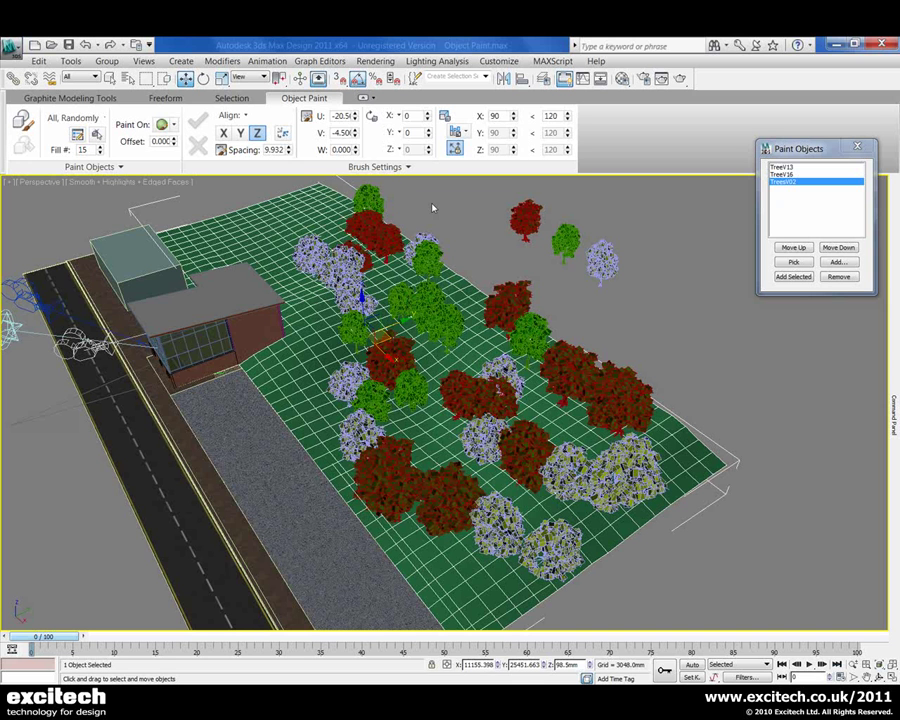
Delete the stray trees at the terrain's far corner
drag(630, 286, 544, 221)
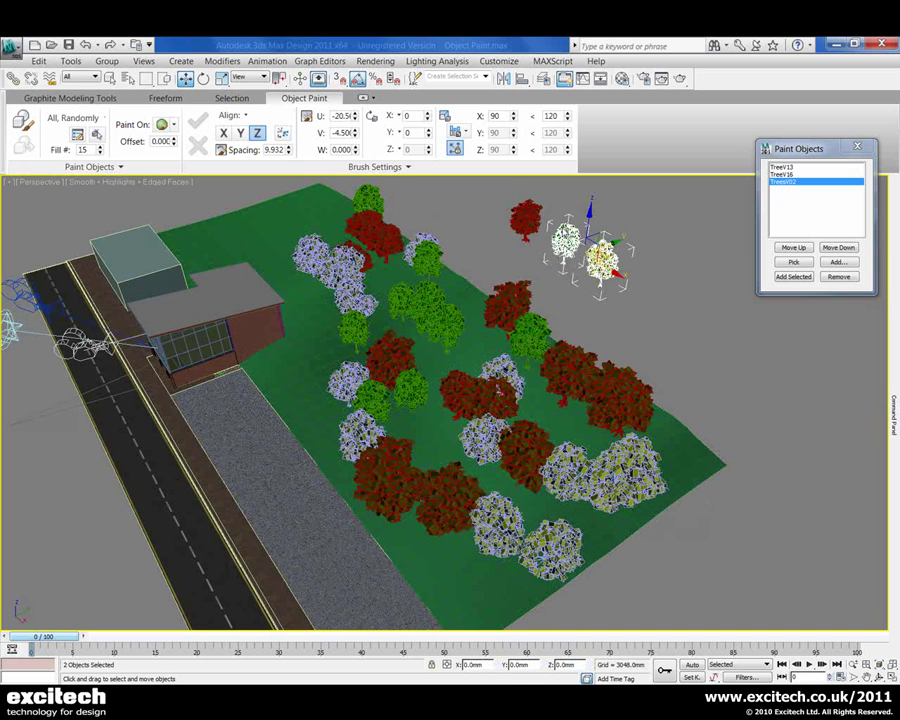
ctrl+click(530, 218)
key(Delete)
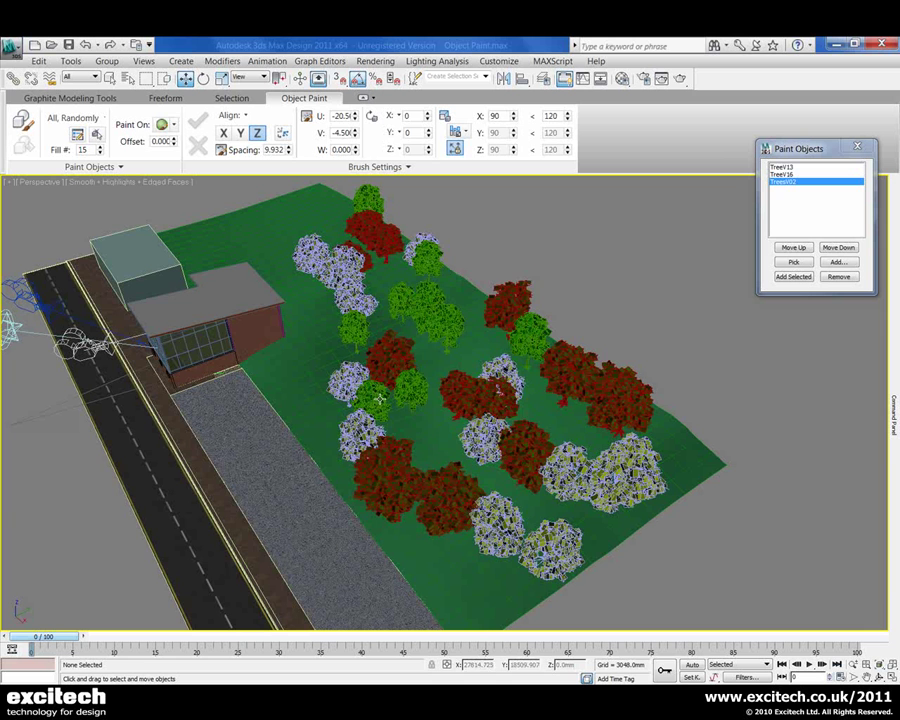
Switch the viewport to look through Camera001
key(c)
click(392, 276)
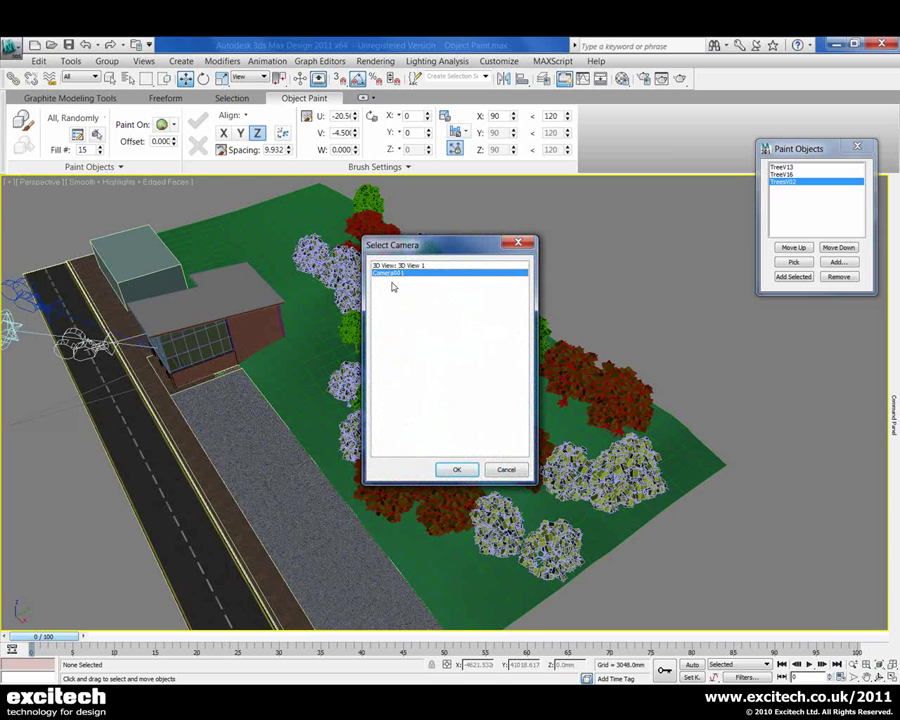
click(456, 469)
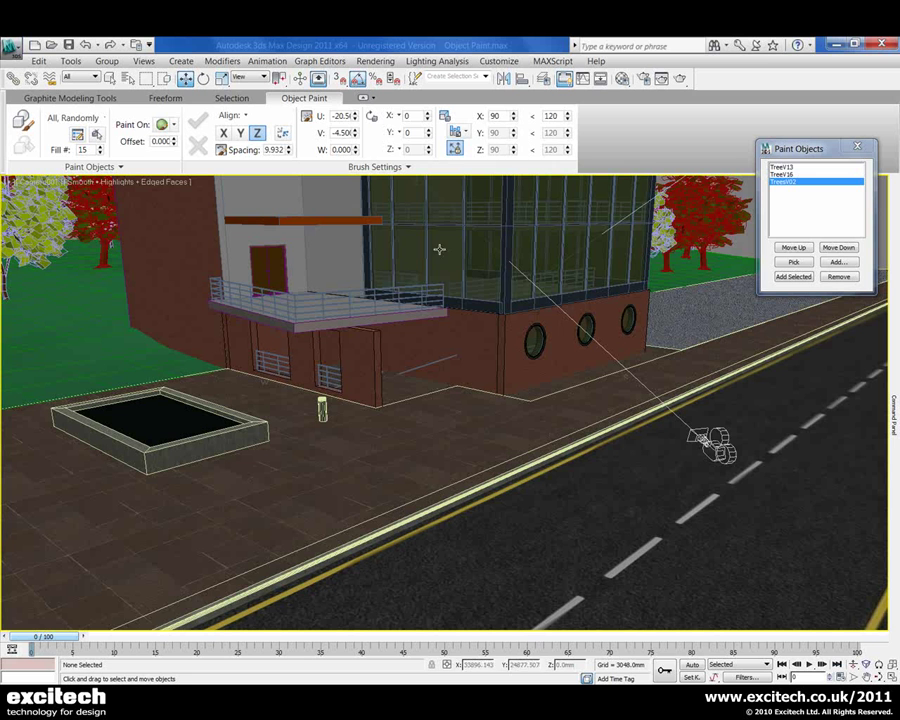
Select the kerb's edge loop along the road with the Graphite Modeling Tools
click(345, 488)
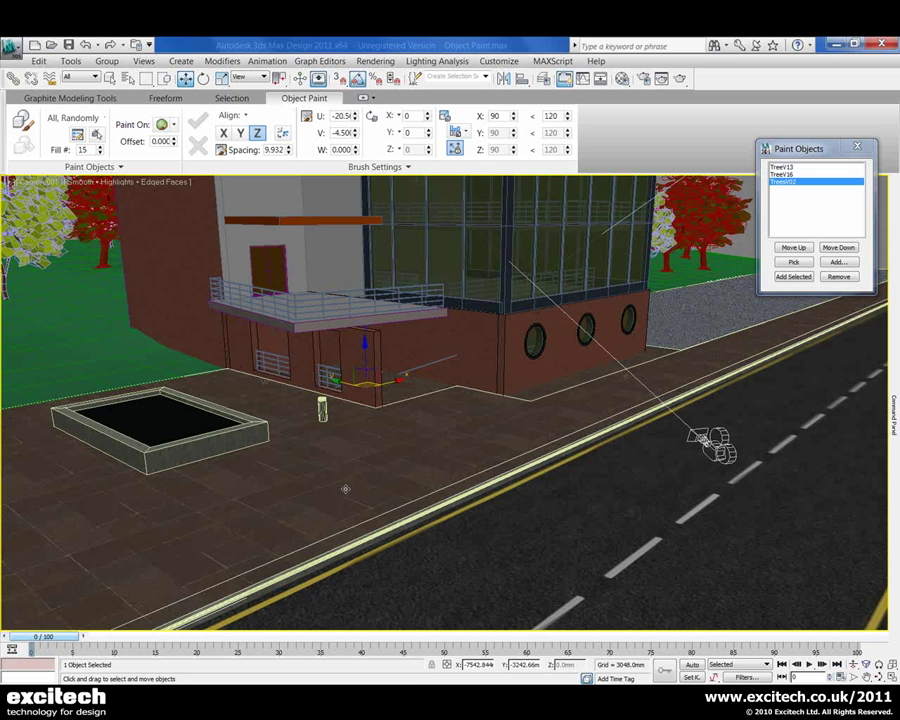
click(38, 97)
click(41, 117)
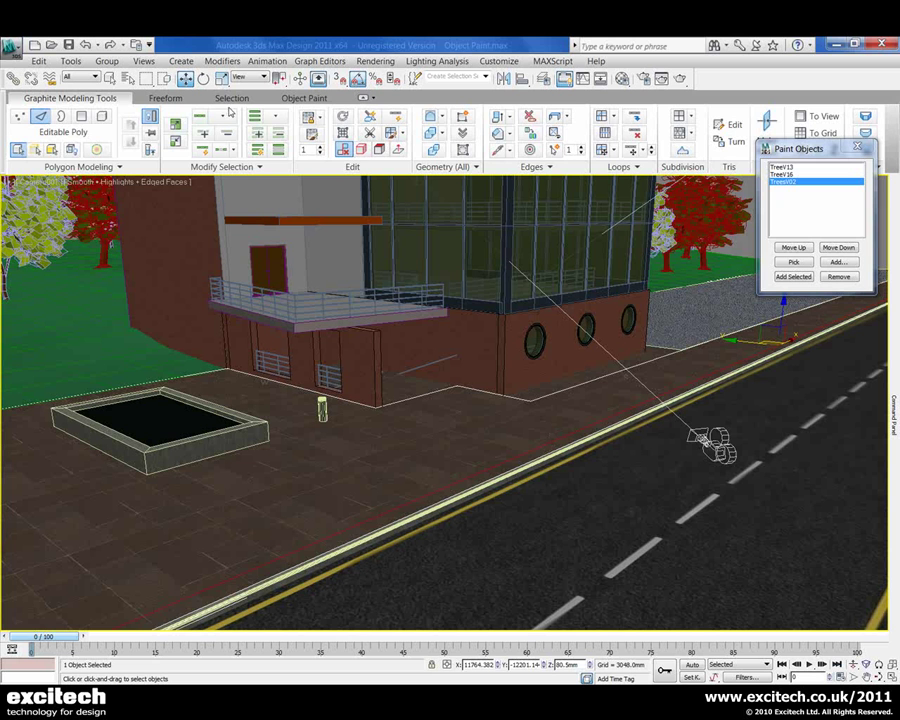
Make Bollard001 the Object Paint object instead of all the trees
click(303, 98)
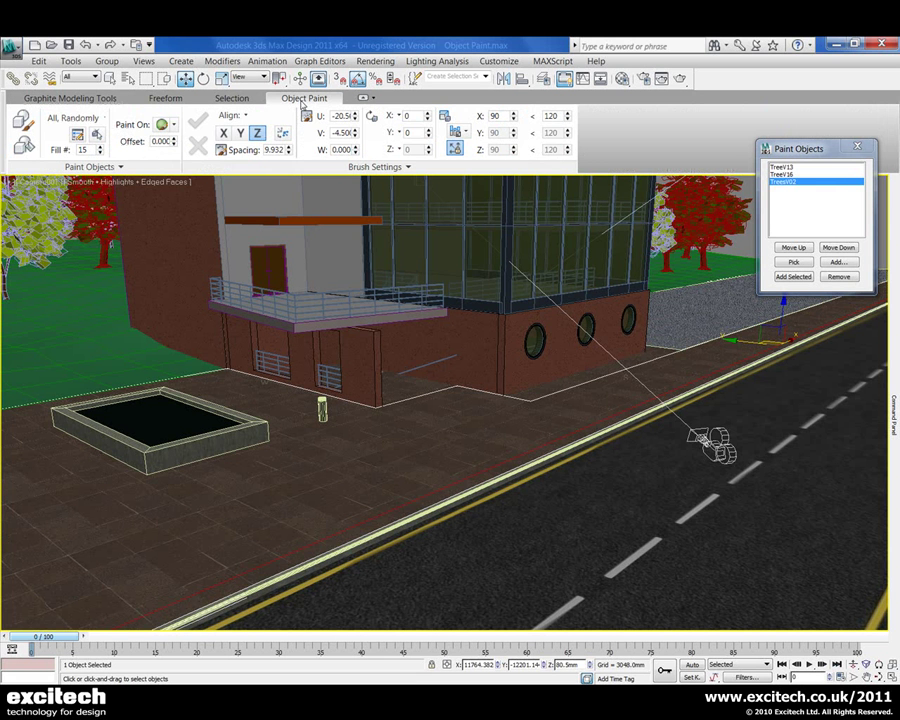
click(105, 120)
click(94, 133)
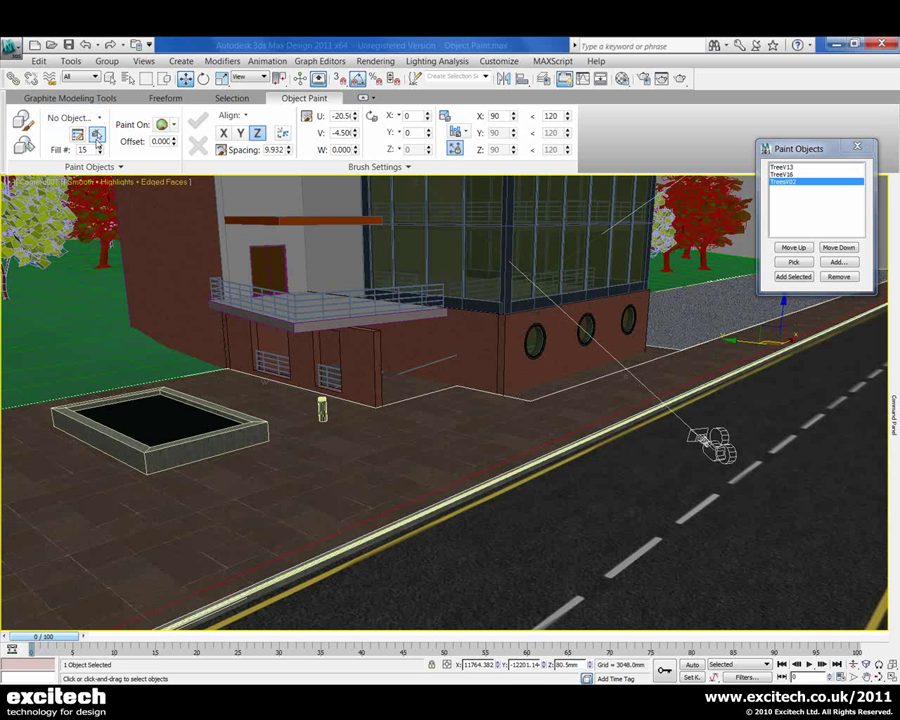
click(322, 410)
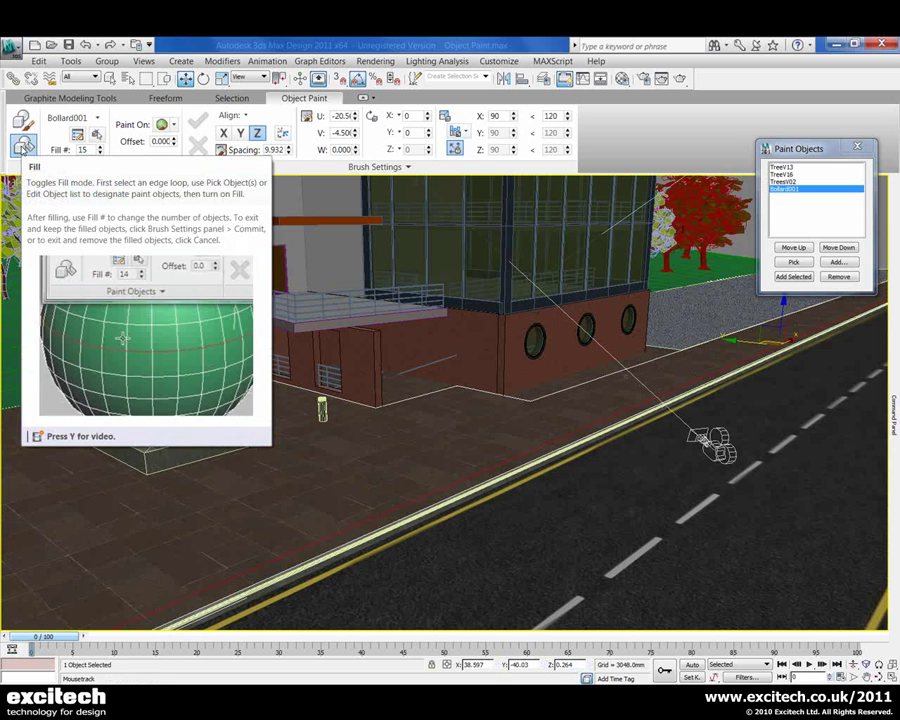
Fill the kerb edge with bollards at spacing 6.0, zero U/V scatter and even 100 scale
click(22, 146)
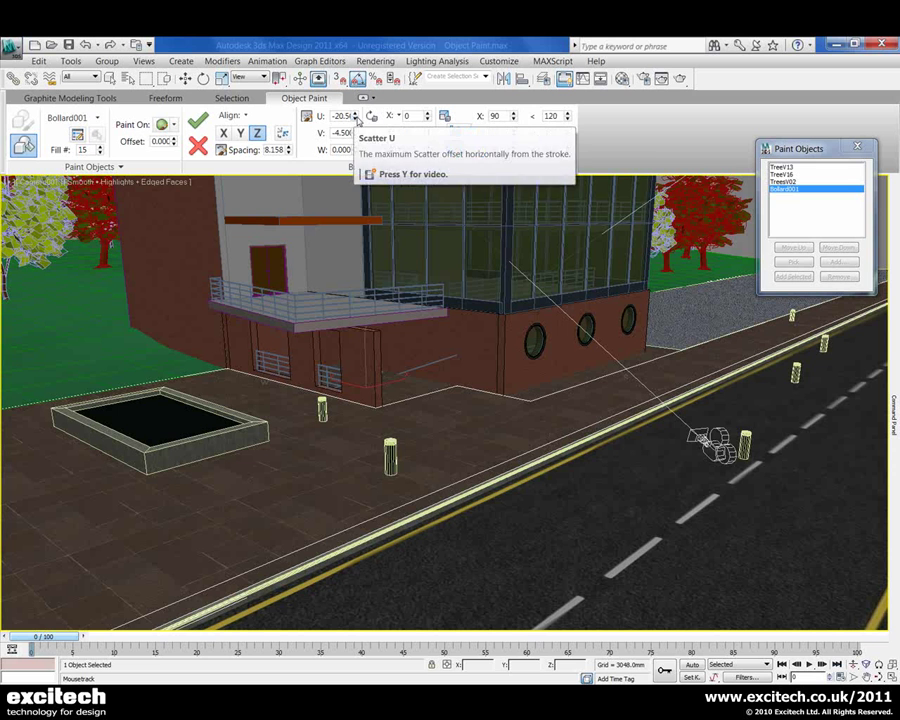
right_click(354, 117)
right_click(354, 133)
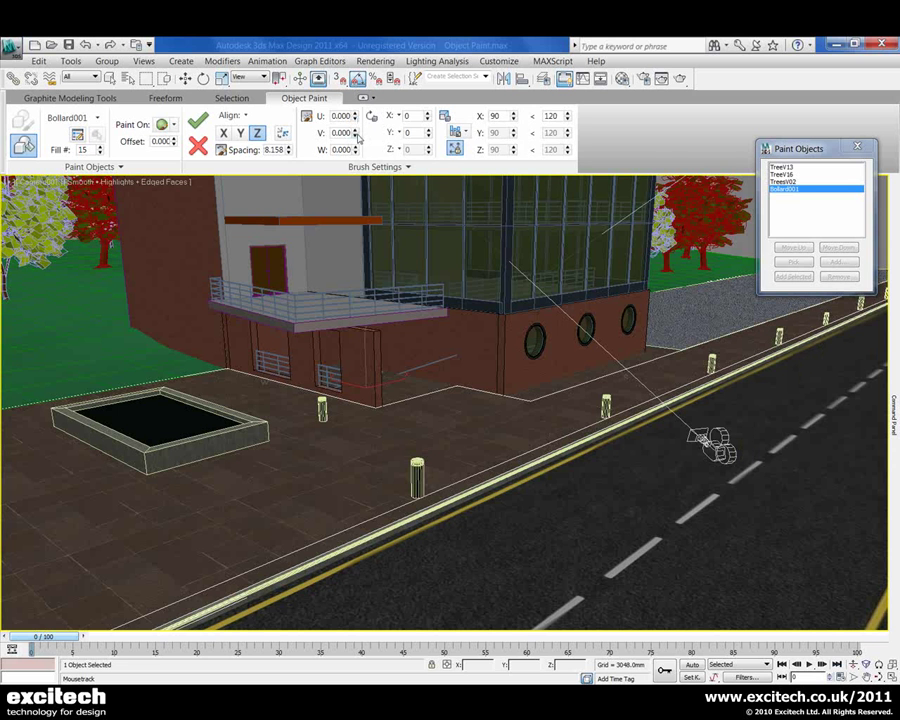
click(455, 132)
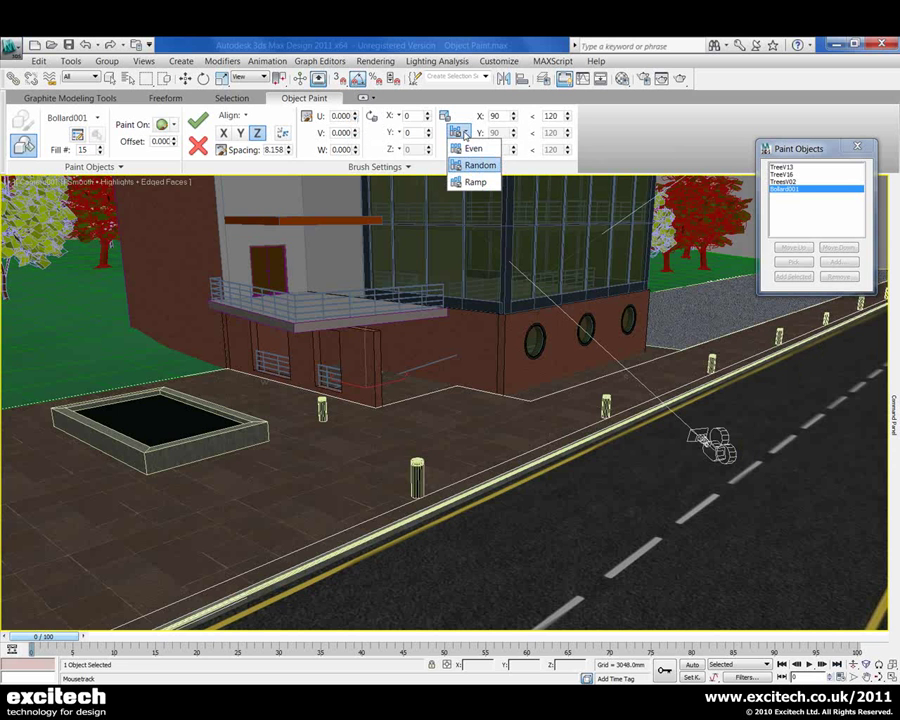
click(470, 147)
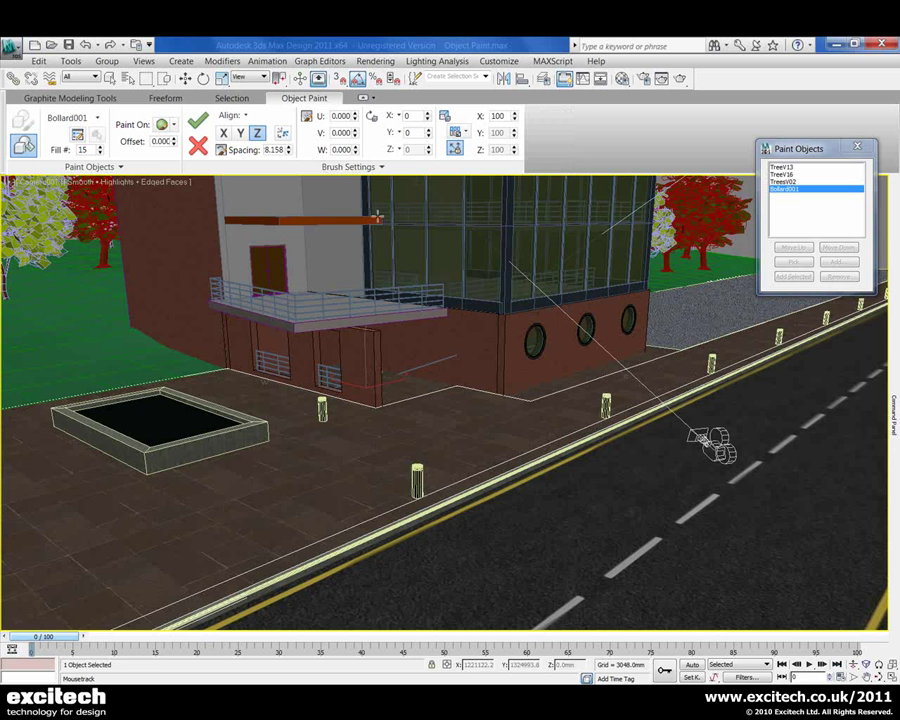
drag(288, 151, 300, 306)
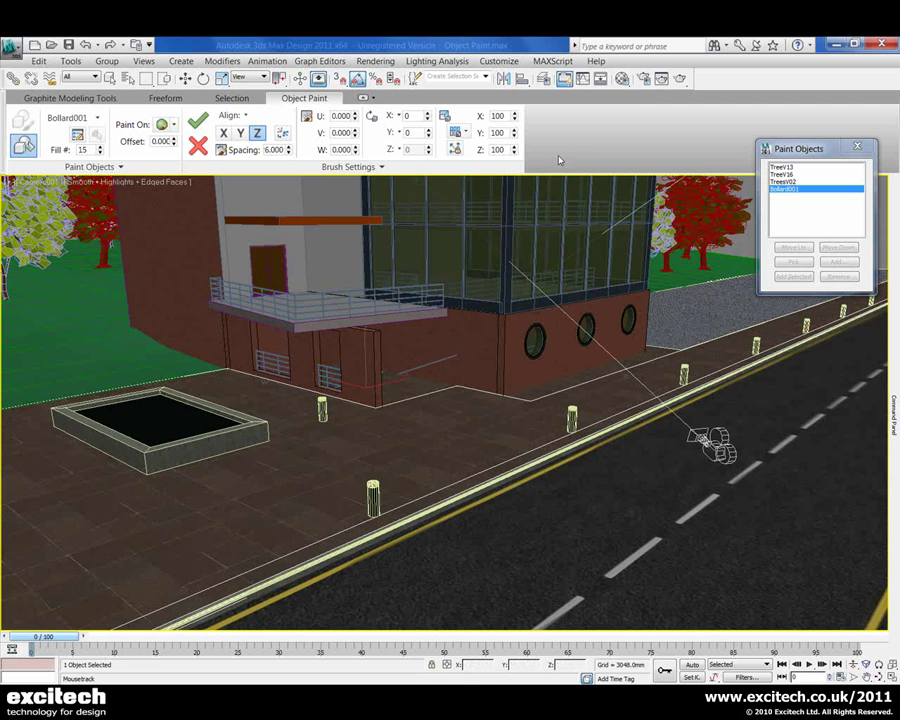
Give the bollards Z scale 200 and offset -0.82, then commit the painting
double_click(489, 150)
text(200)
key(Return)
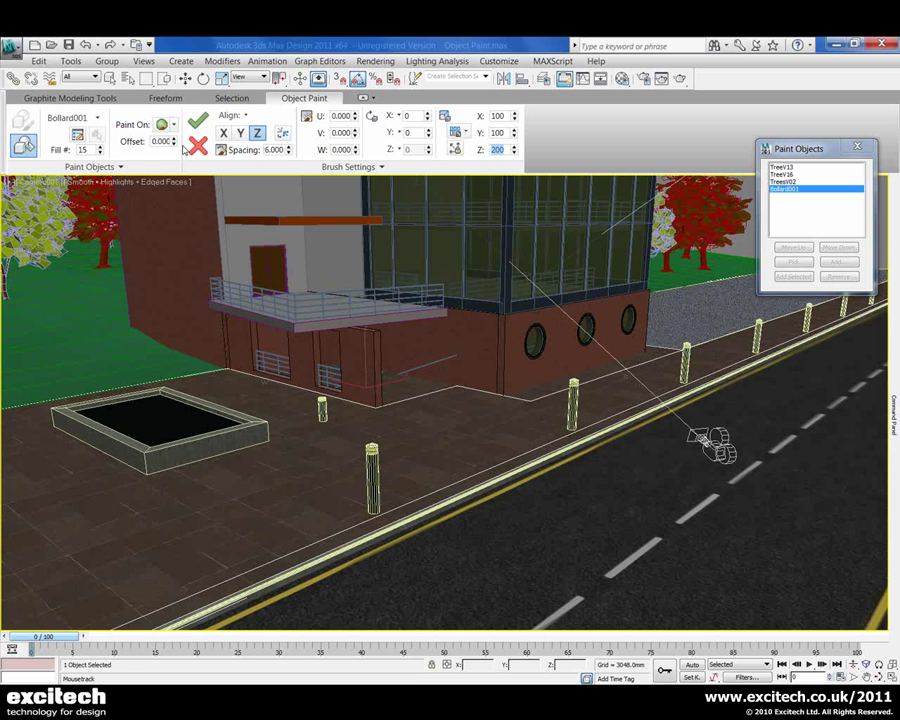
drag(173, 146, 174, 148)
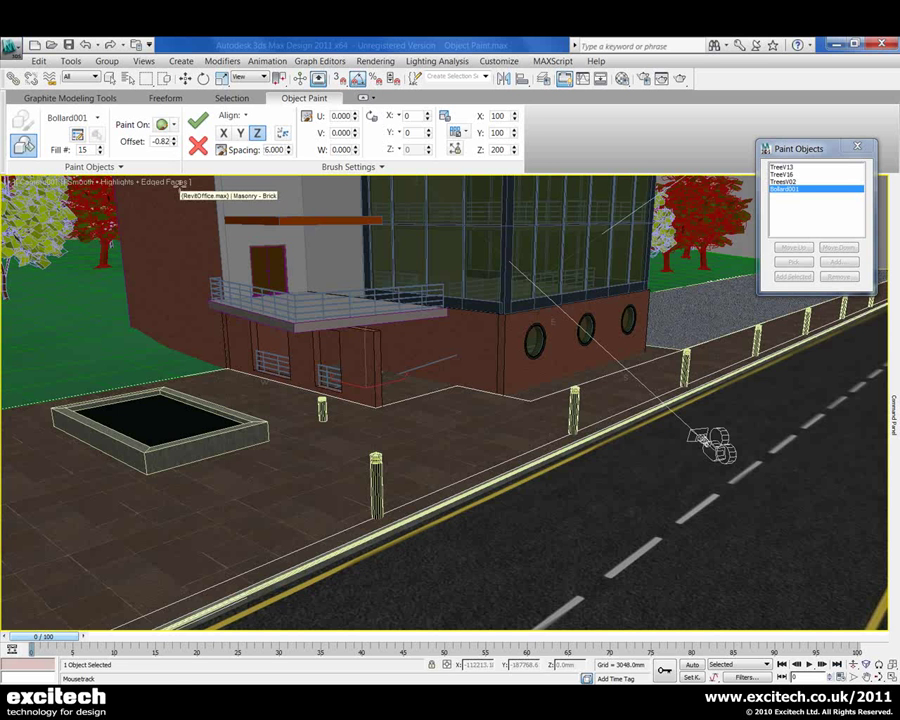
right_click(180, 183)
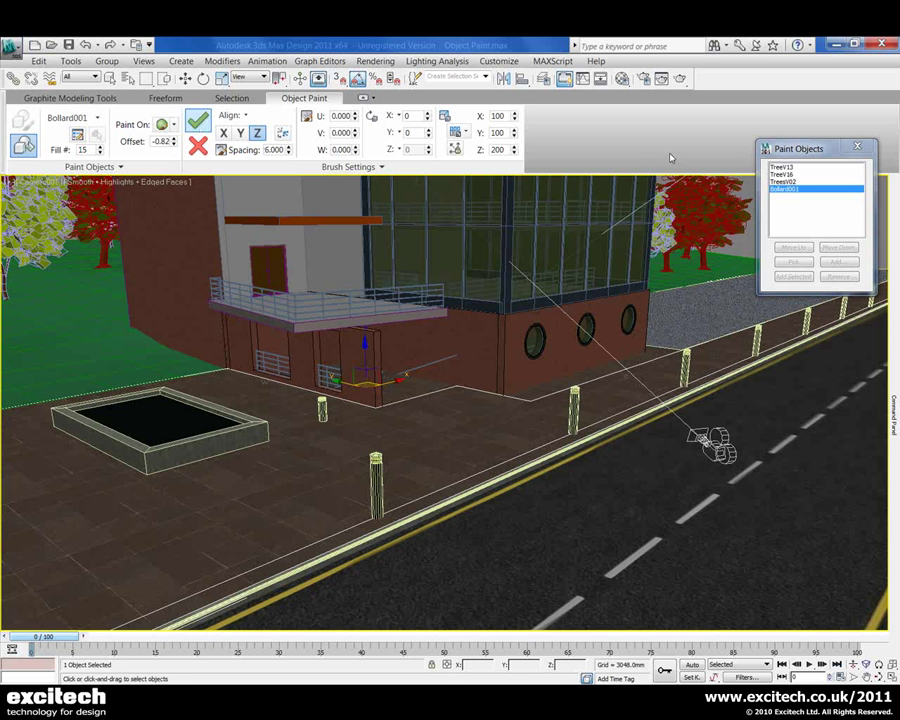